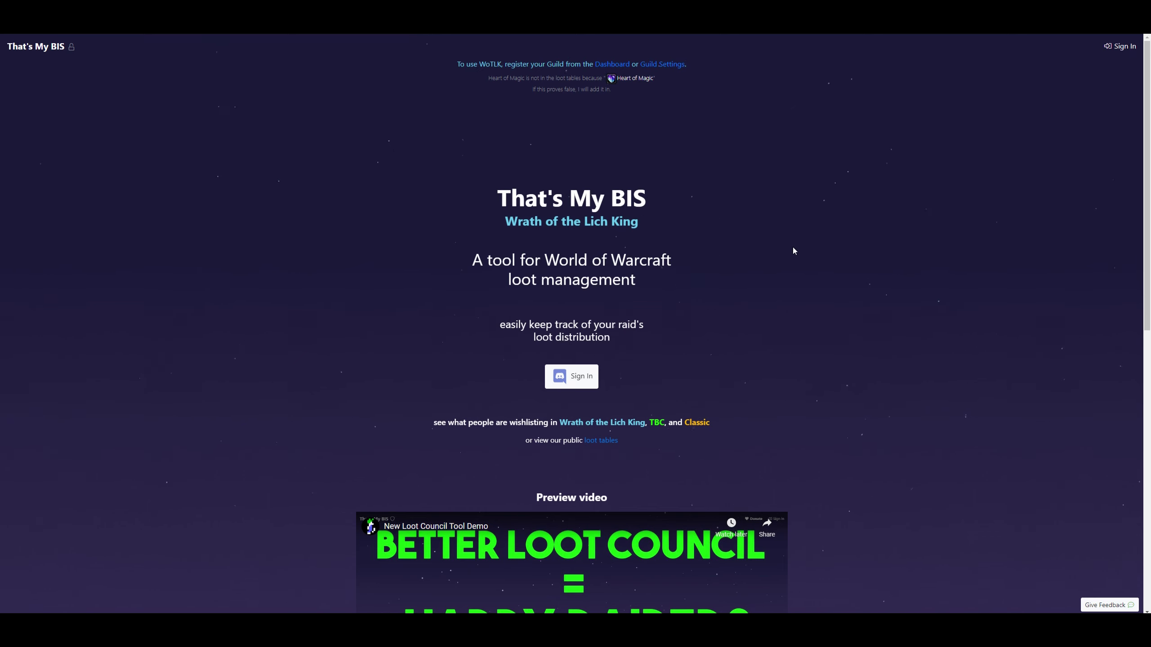
# - Sign in to That's My BIS with Discord to reach the guild dashboard
pyautogui.click(585, 381)
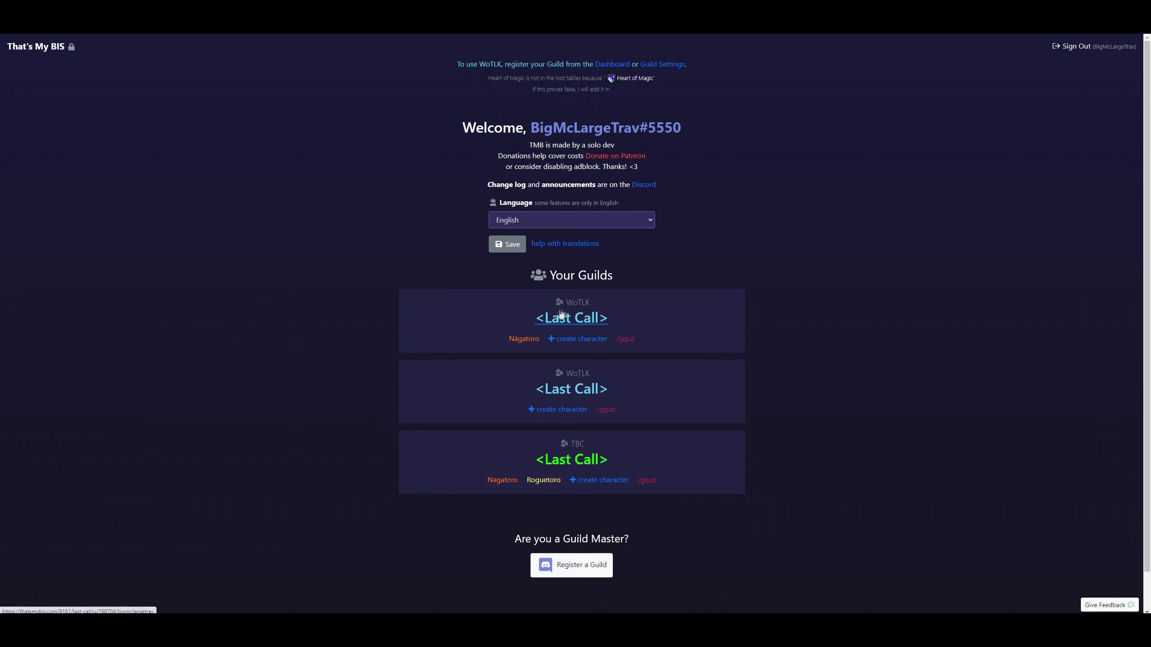
# - Start a new character in the WoTLK Last Call guild named Shamtoro
pyautogui.click(572, 340)
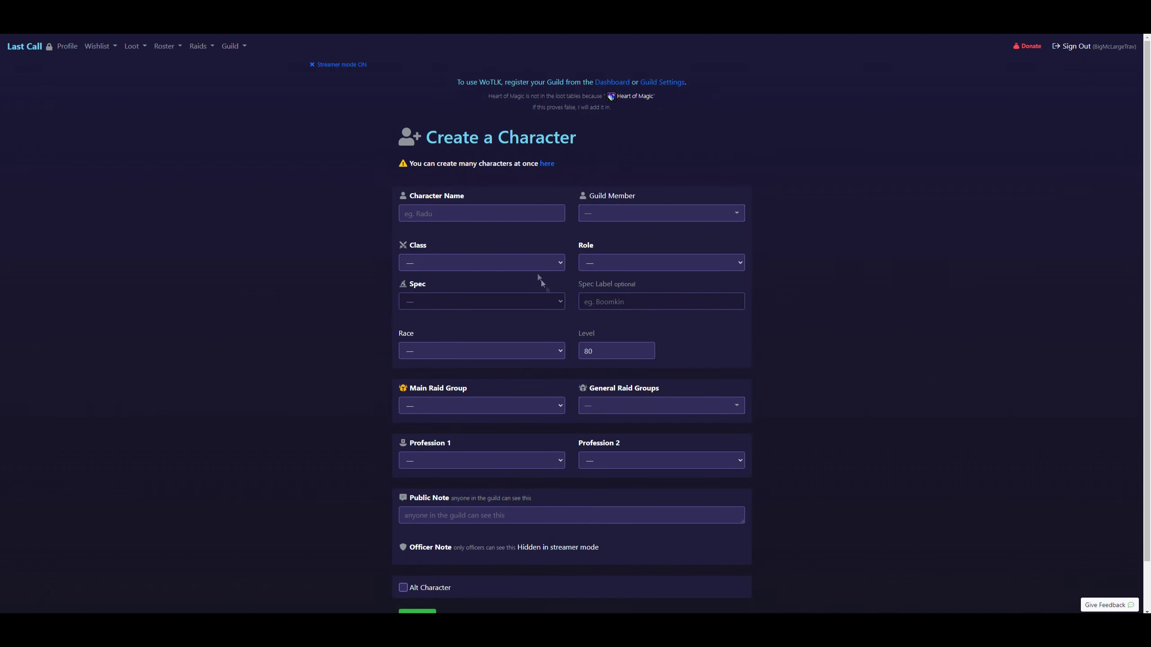
pyautogui.click(503, 218)
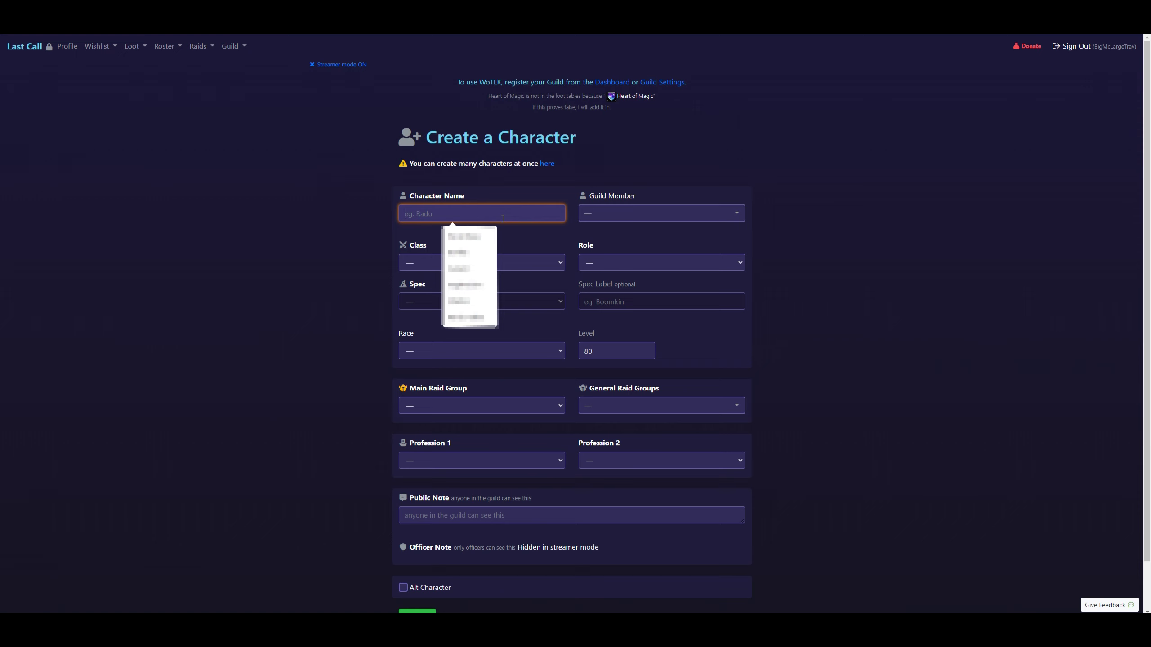
pyautogui.write('S')
pyautogui.press('BackSpace')
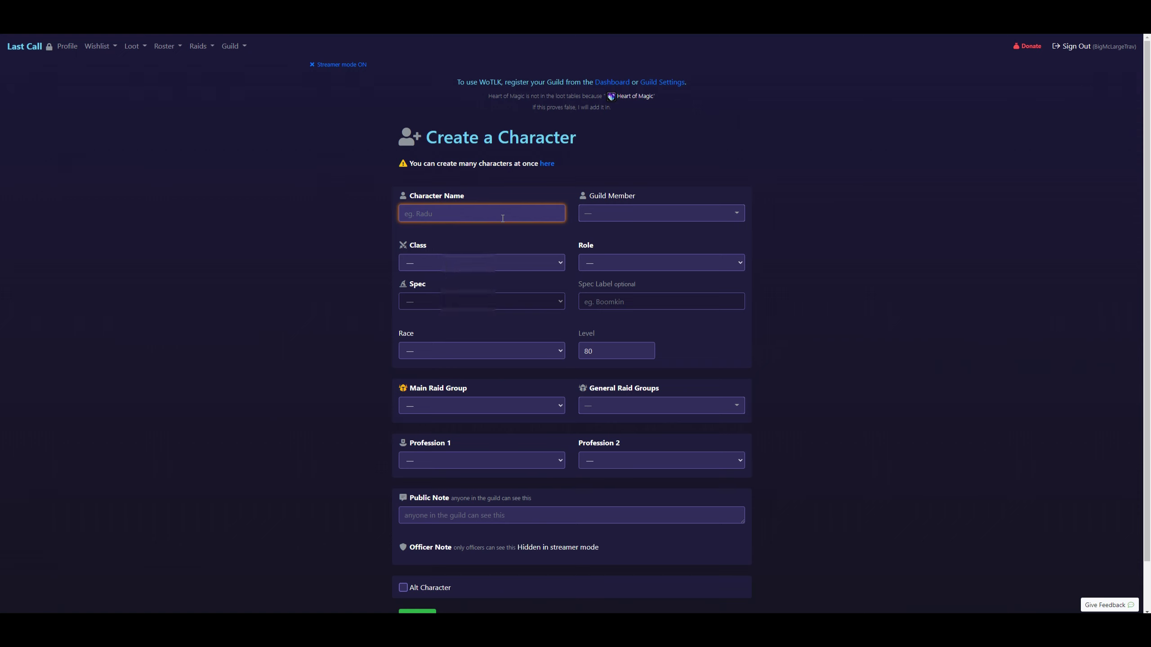
pyautogui.write('Shamtoro')
# - Link it to your guild member and make it a DPS Enhancement Shaman, Draenei
pyautogui.click(645, 216)
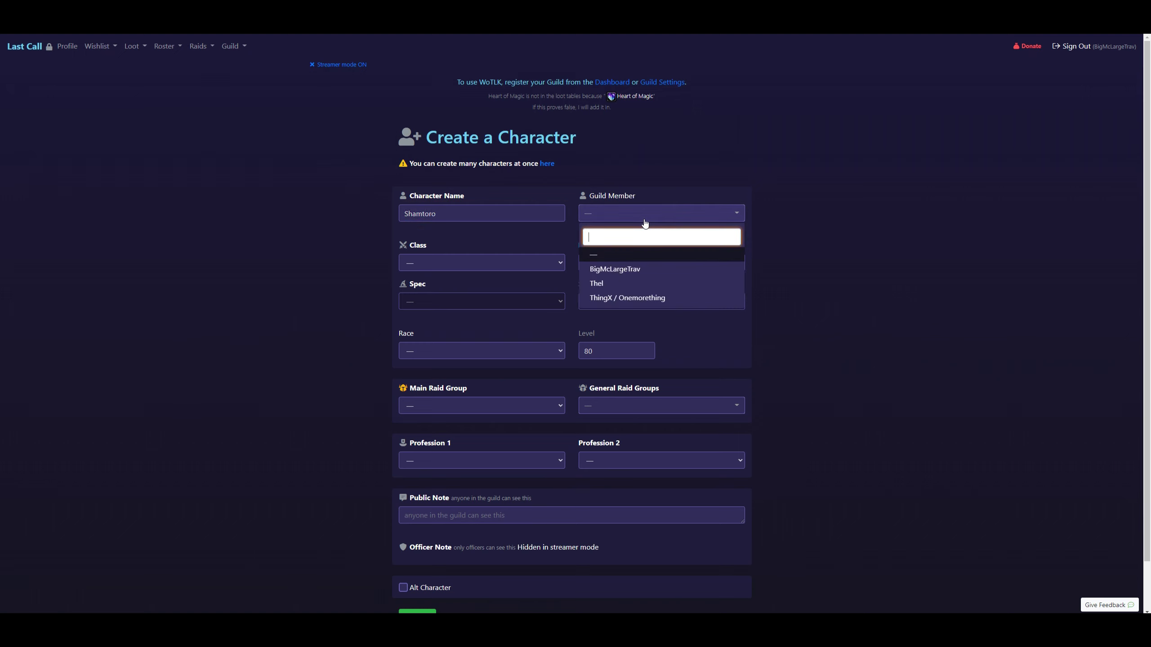
pyautogui.click(636, 270)
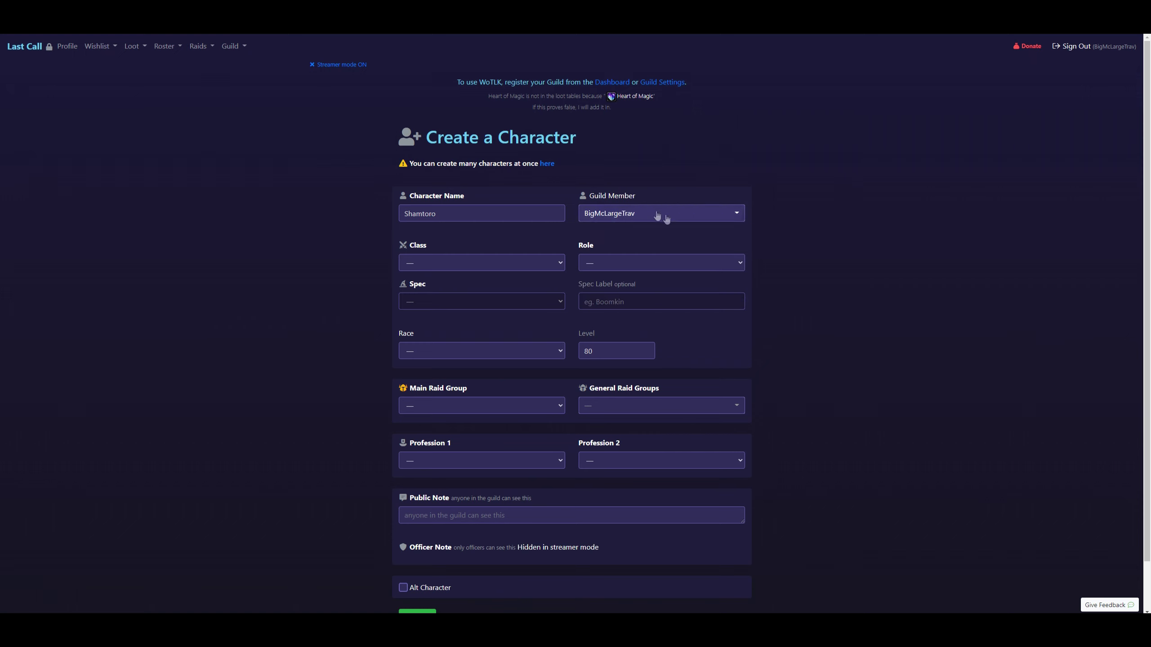
pyautogui.click(519, 264)
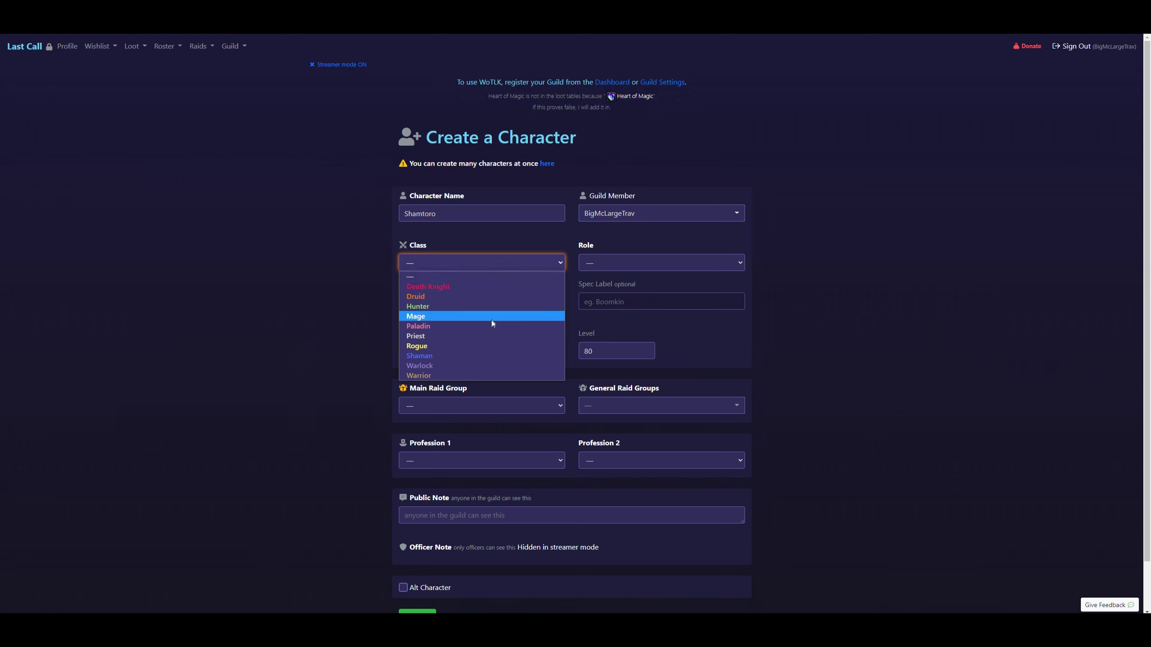
pyautogui.click(479, 355)
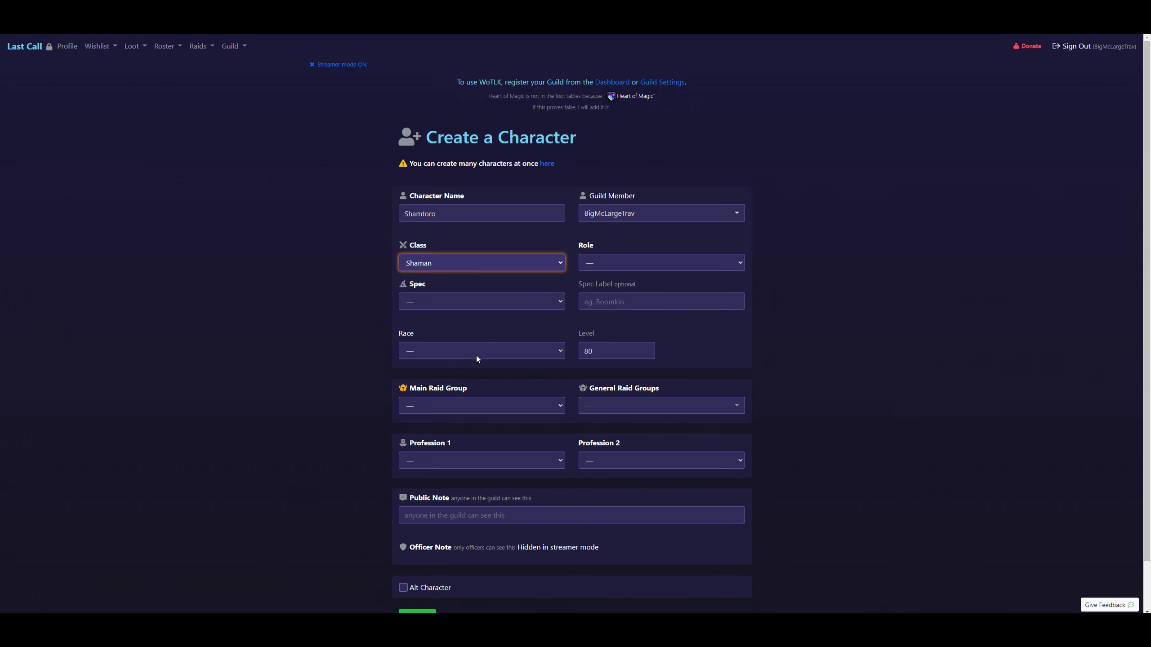
pyautogui.click(669, 266)
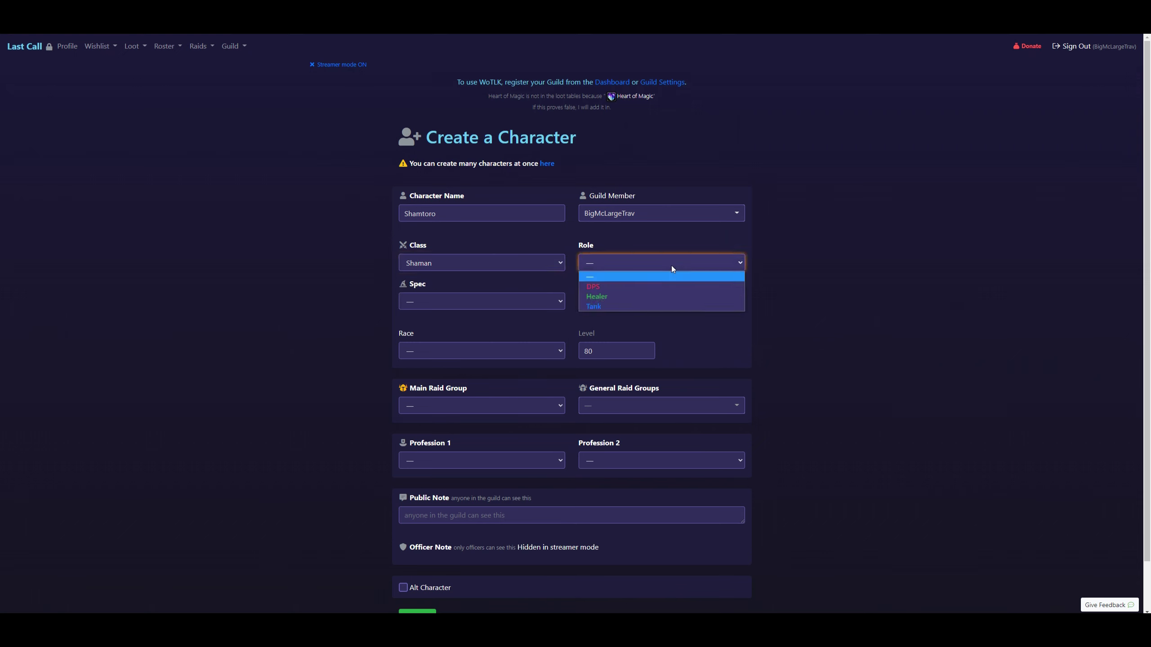
pyautogui.click(661, 287)
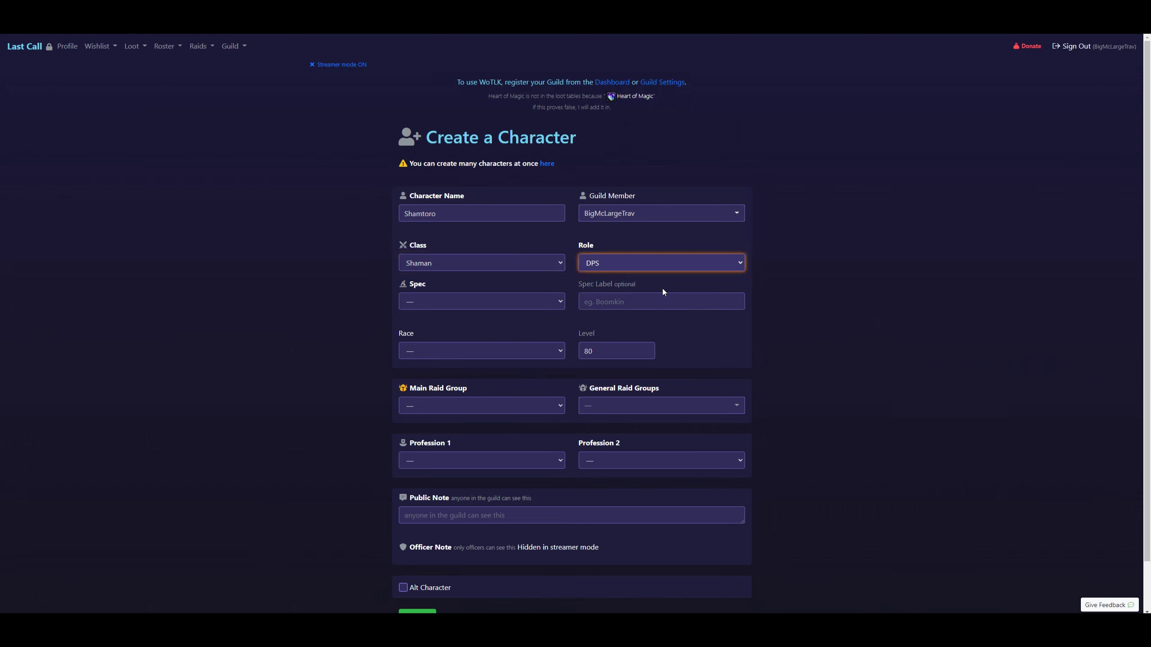
pyautogui.click(537, 306)
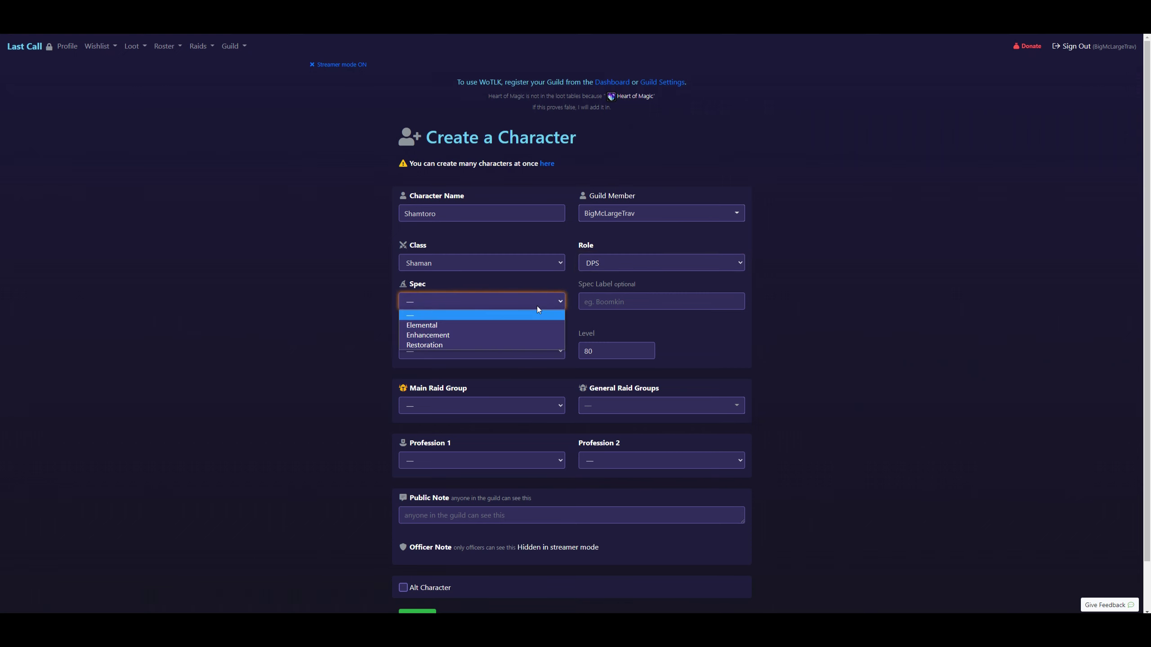
pyautogui.click(529, 336)
pyautogui.click(541, 353)
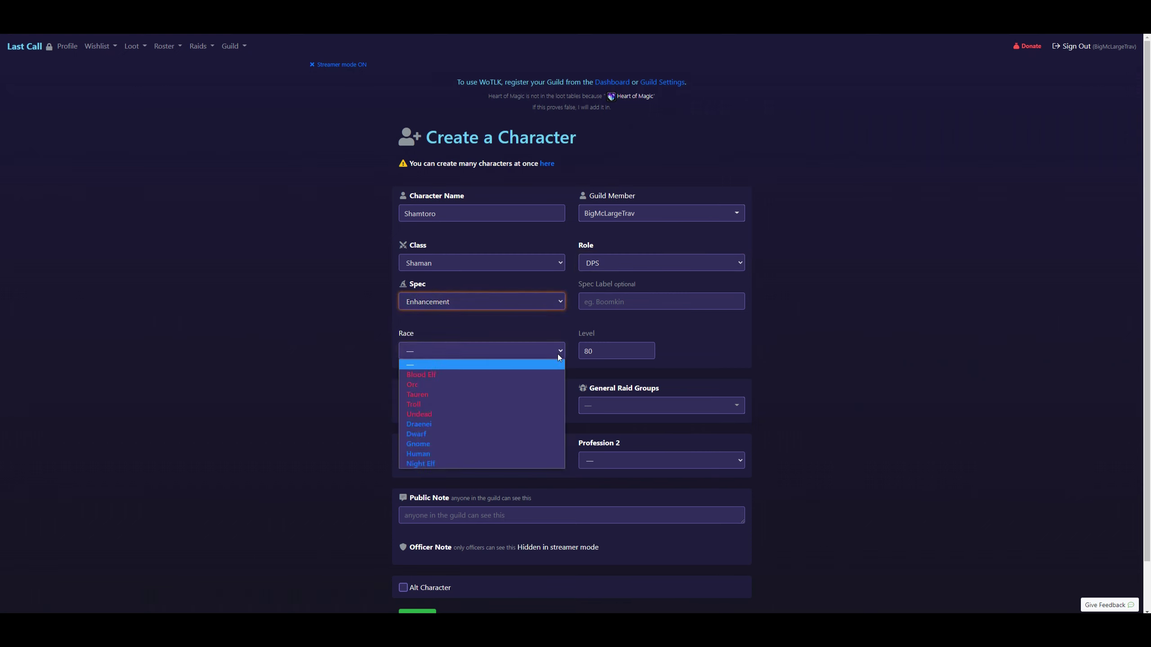
pyautogui.click(545, 427)
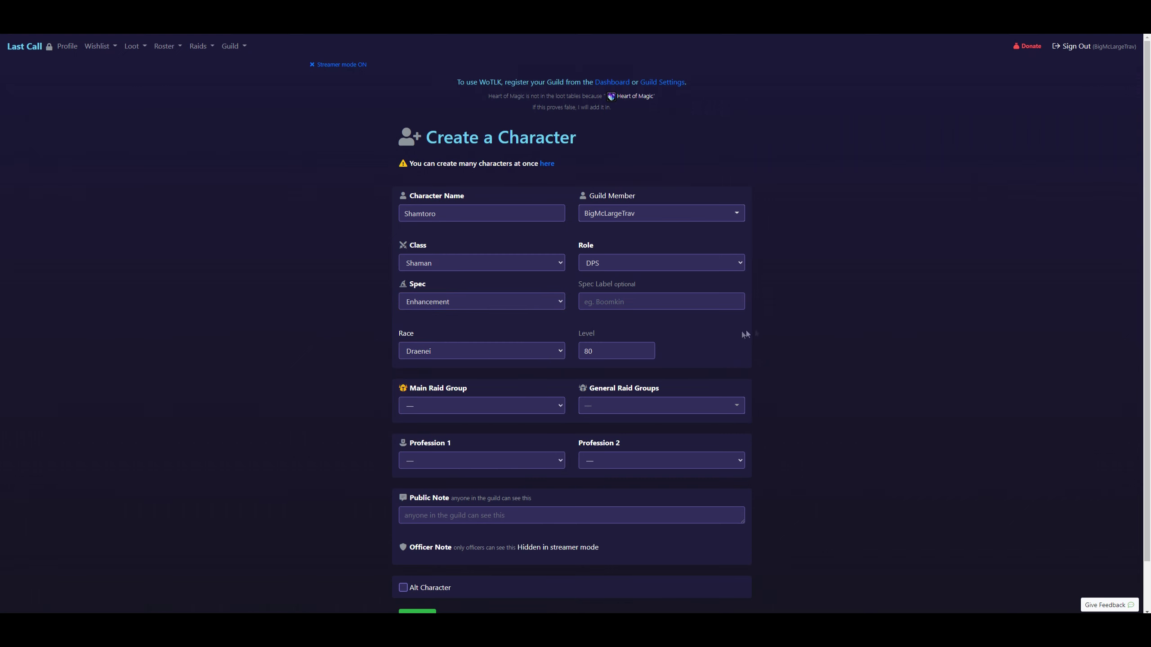
pyautogui.scroll(-1, 862, 329)
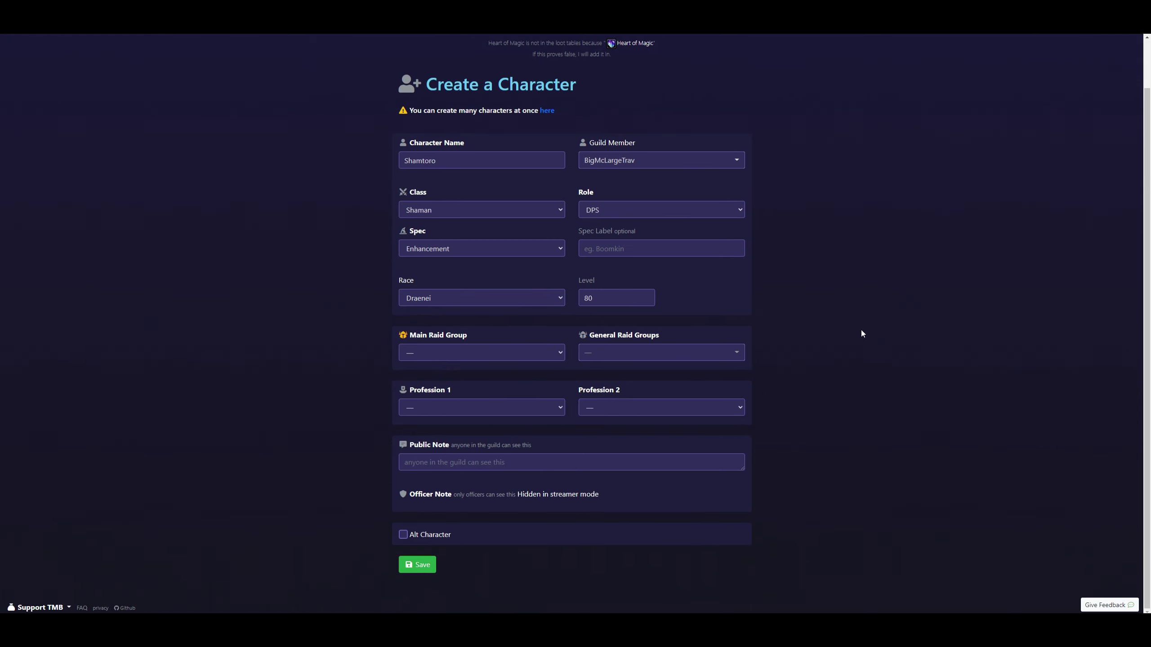
# - Set Weekend as both the main raid group and a general raid group
pyautogui.click(549, 357)
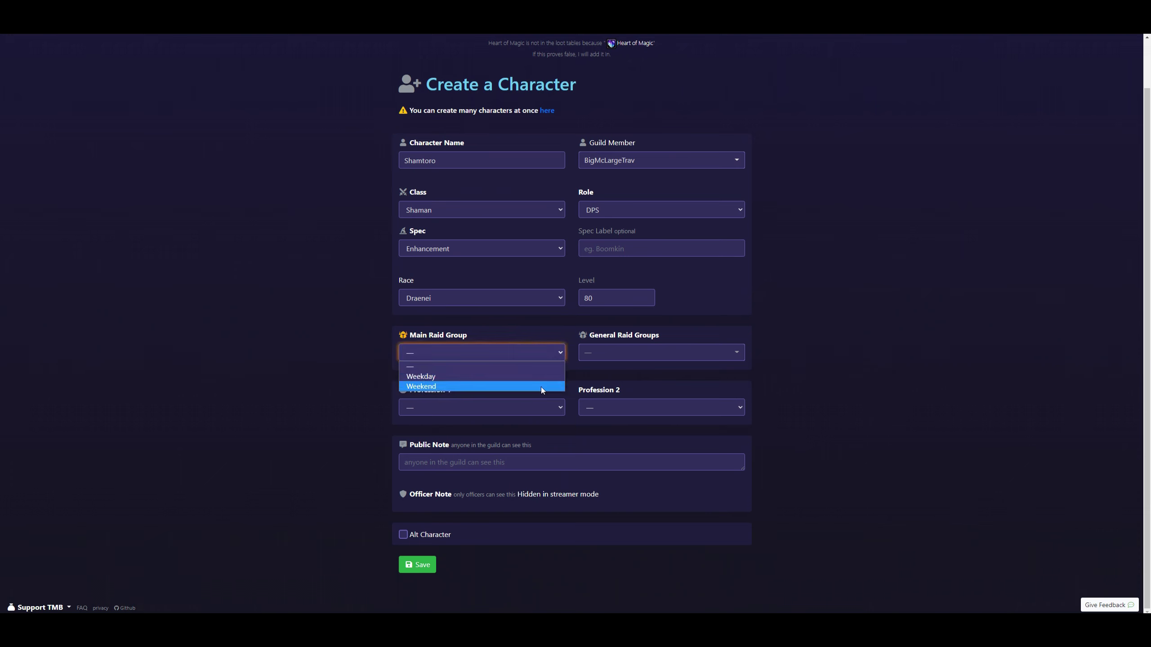
pyautogui.click(542, 388)
pyautogui.click(735, 358)
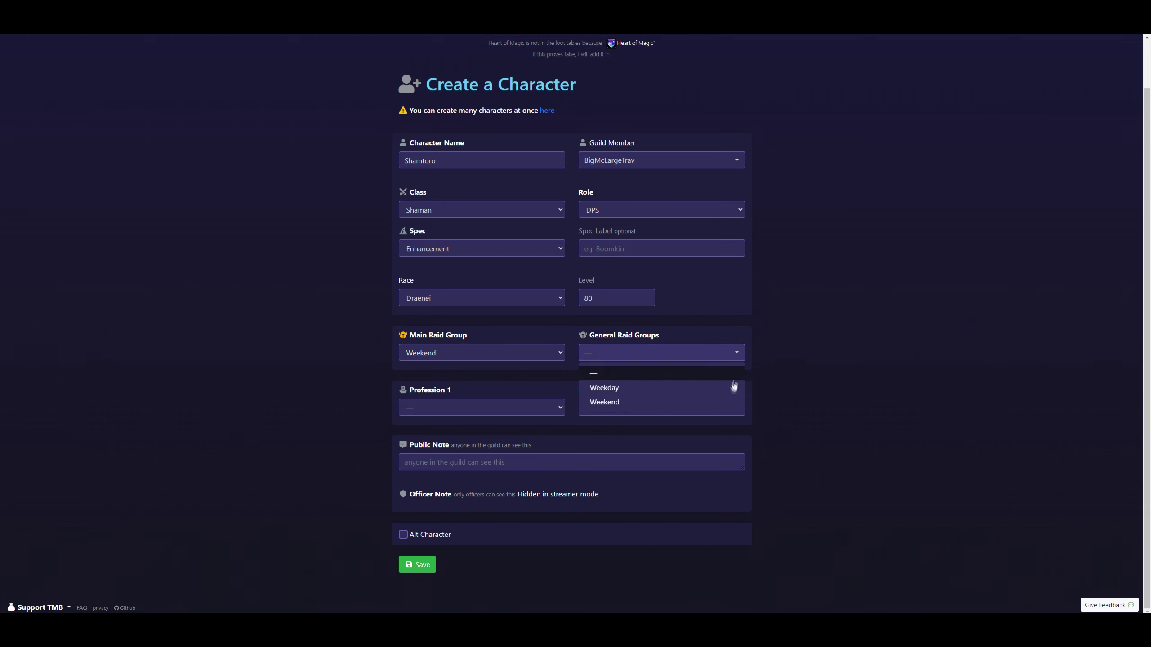
pyautogui.click(728, 403)
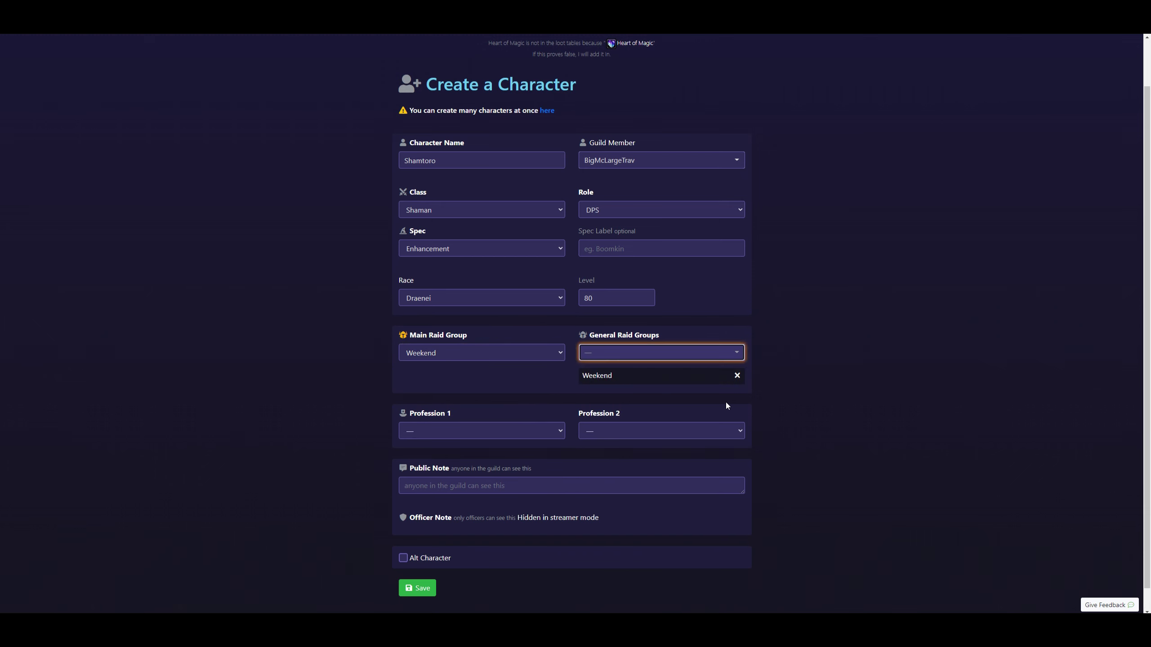
pyautogui.click(820, 377)
pyautogui.scroll(-1, 820, 381)
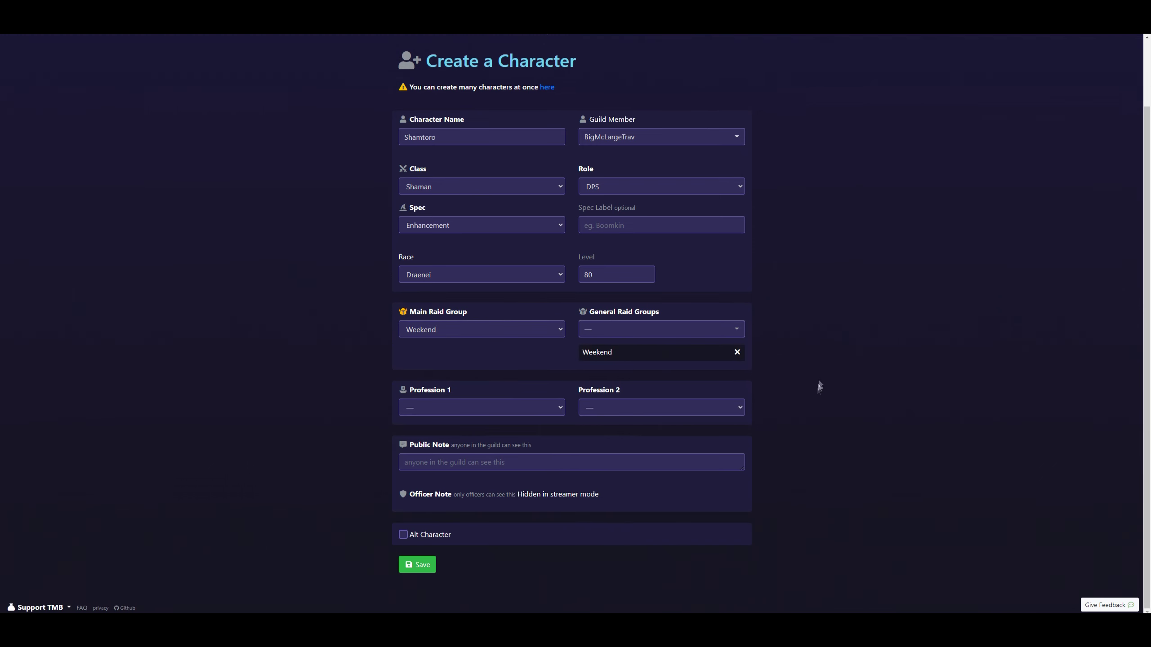
# - Choose Leatherworking and Blacksmithing as professions, mark it an alt, and save the character
pyautogui.click(559, 410)
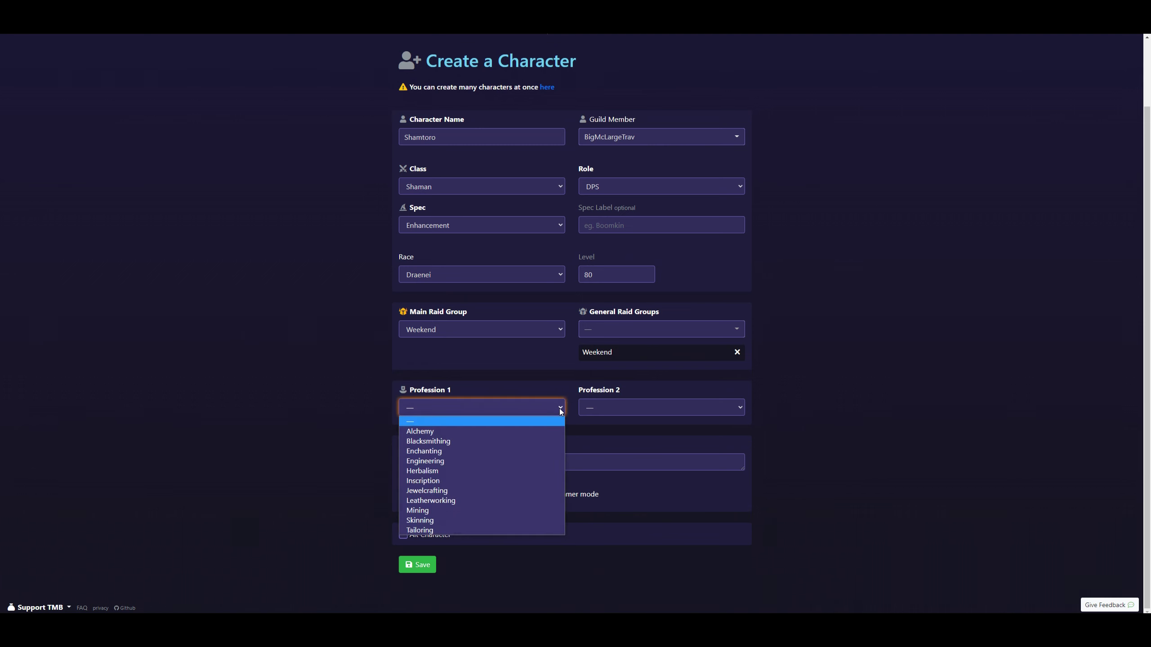
pyautogui.click(501, 499)
pyautogui.click(740, 409)
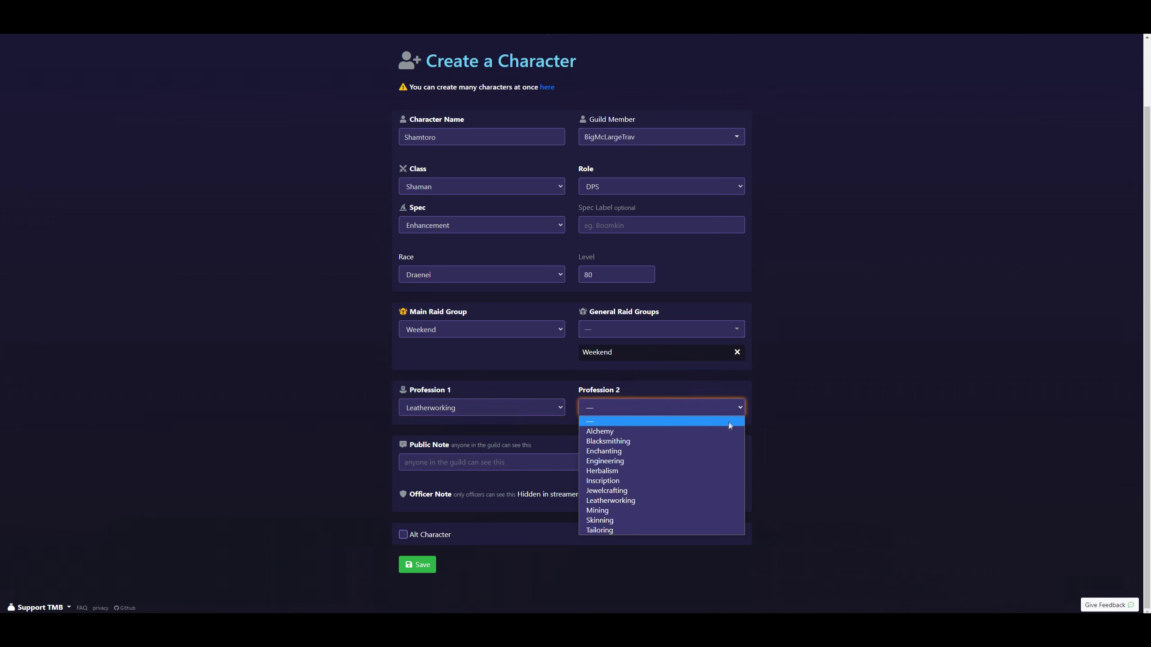
pyautogui.click(715, 441)
pyautogui.click(788, 433)
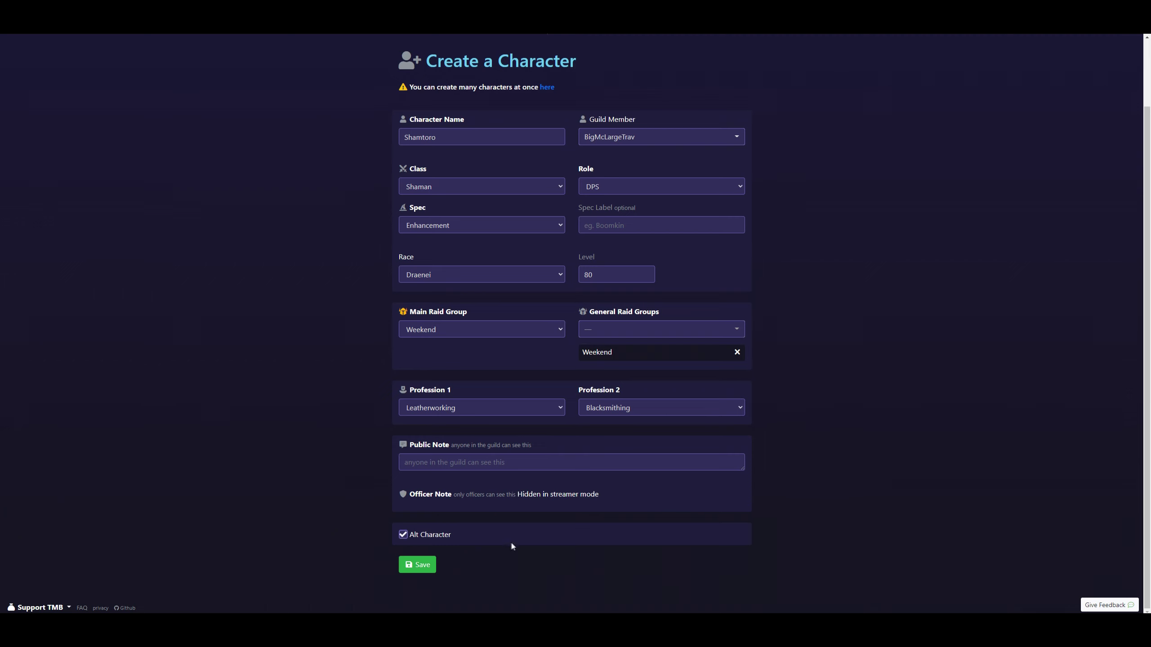
pyautogui.click(414, 567)
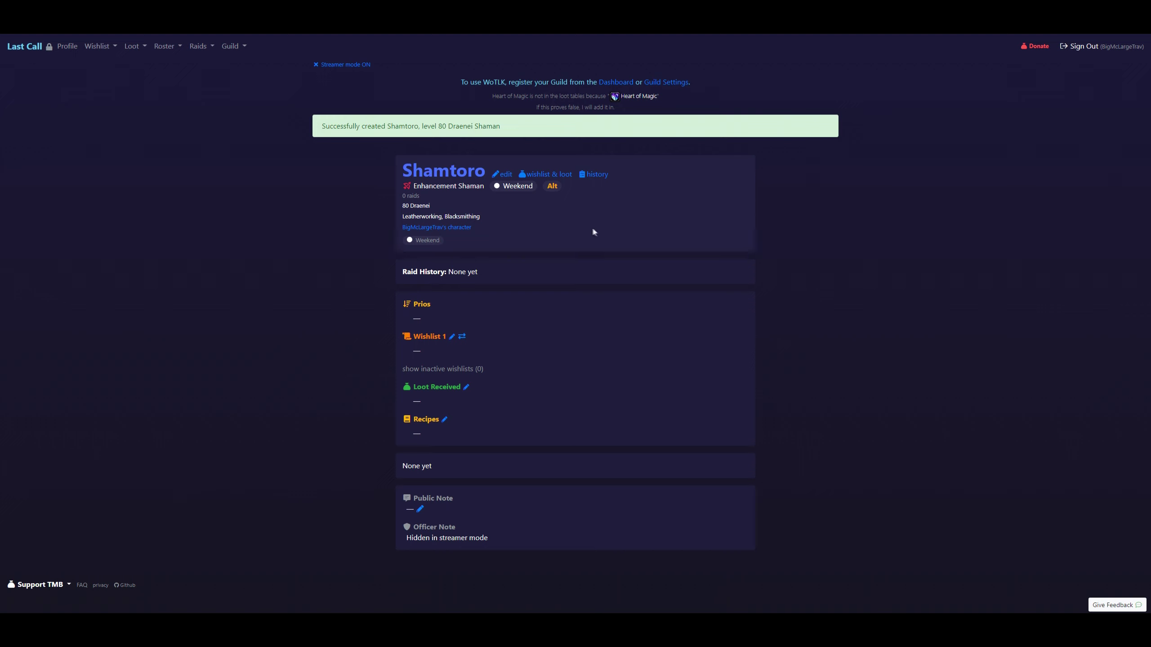
# - Go to Shamtoro's wishlist & loot page and focus the Wishlist 1 item field
pyautogui.click(426, 343)
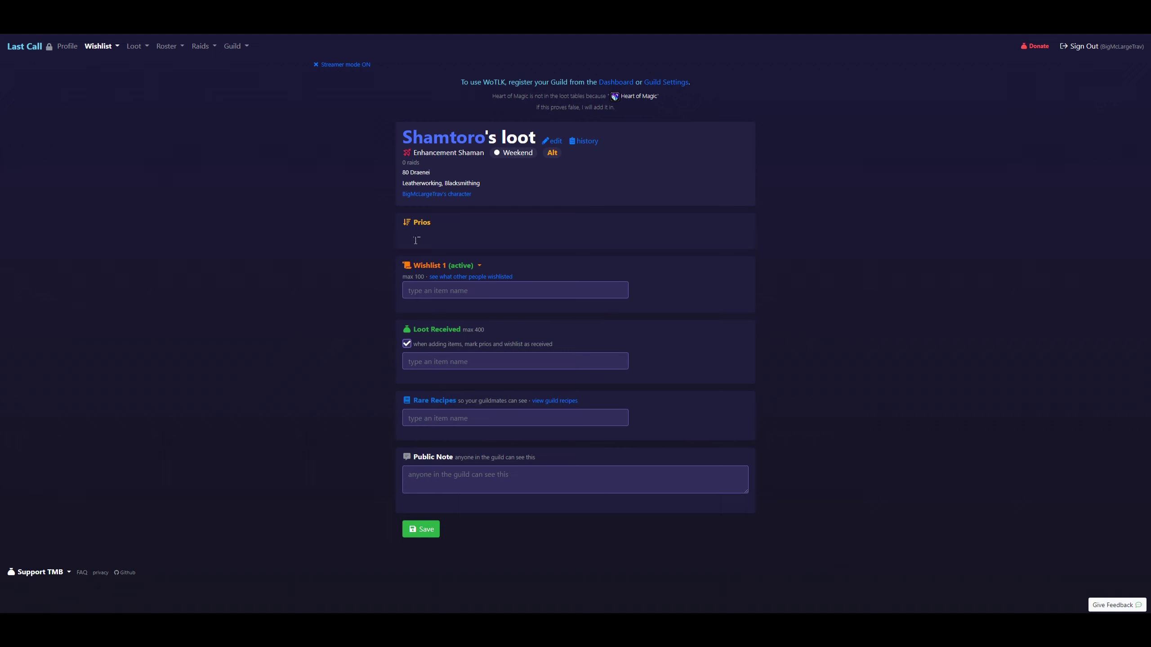
pyautogui.click(570, 291)
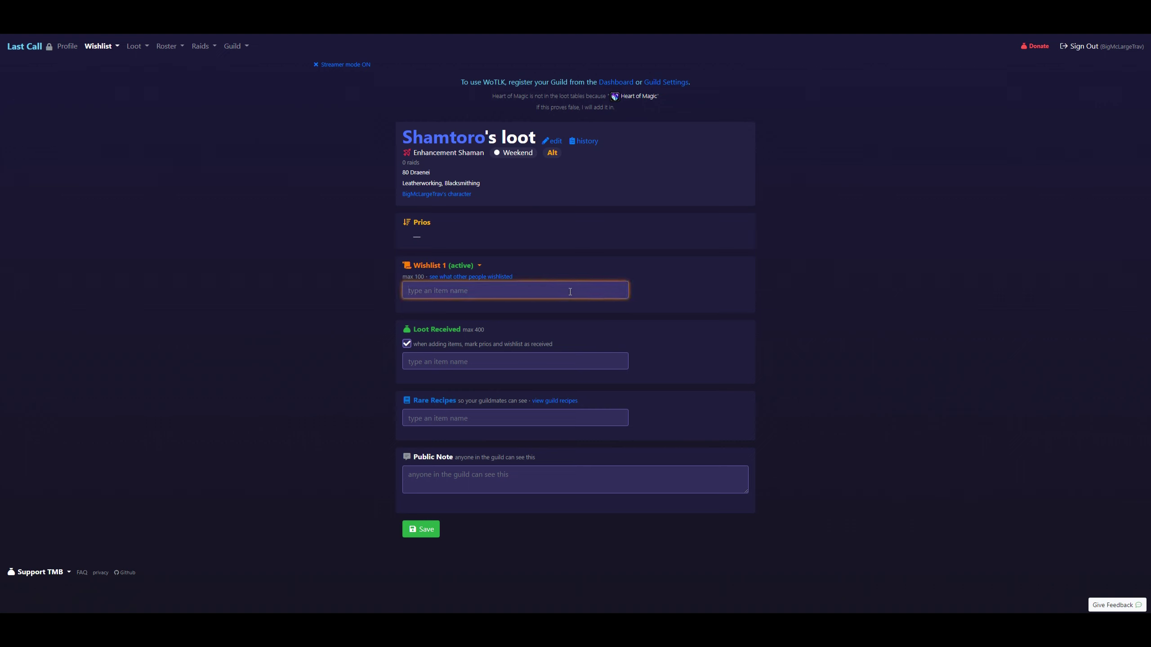
# - Search 'needle' and add Surge Needle Ring to Wishlist 1
pyautogui.write('Last')
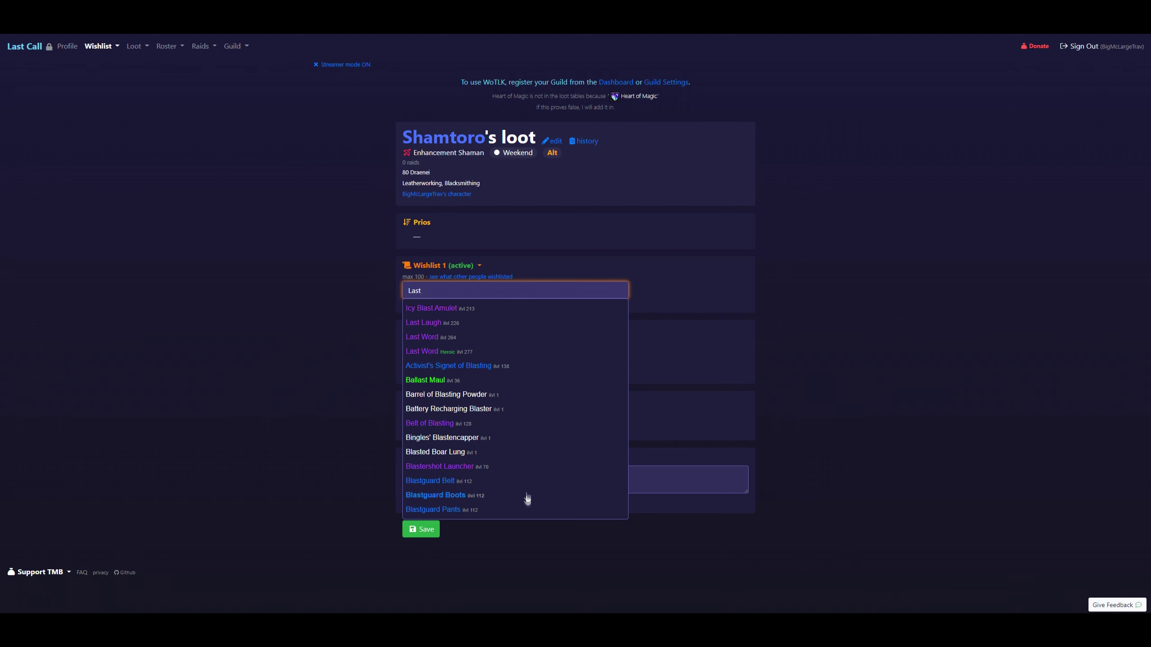
pyautogui.moveTo(504, 291); pyautogui.dragTo(358, 281)
pyautogui.write('needle')
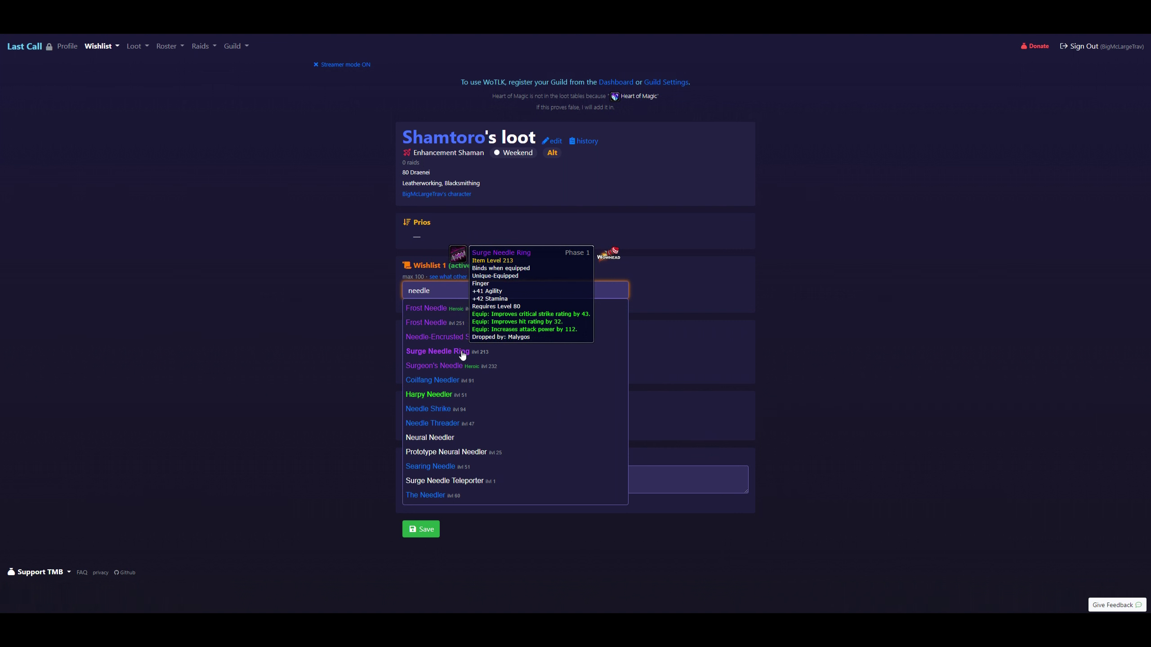
pyautogui.click(462, 355)
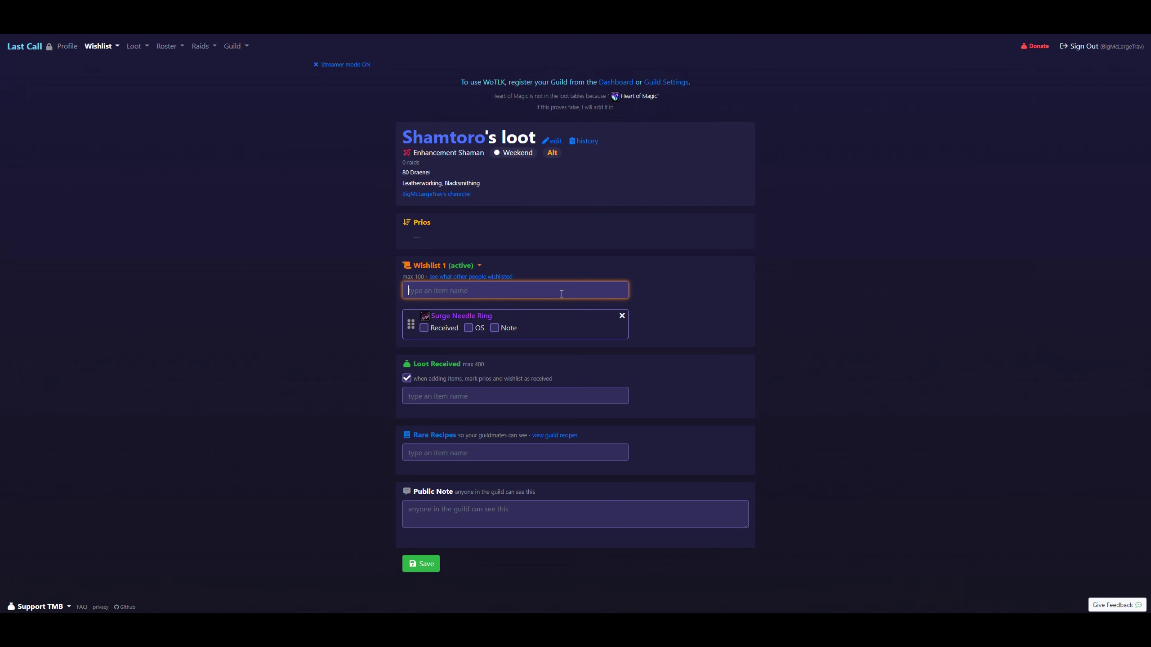
# - Add Bone Sentinel's Amulet, Abomination Knuckles and Ancient Skeletal Boots to Wishlist 1
pyautogui.write('bone')
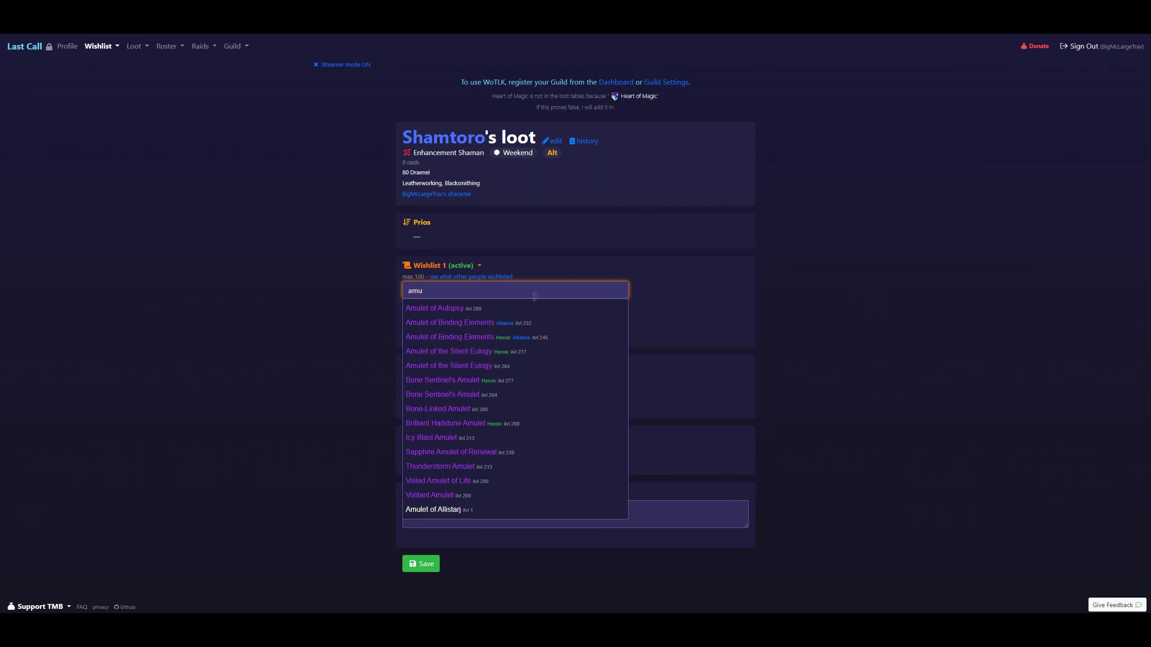
pyautogui.click(476, 389)
pyautogui.write('ab')
pyautogui.click(469, 313)
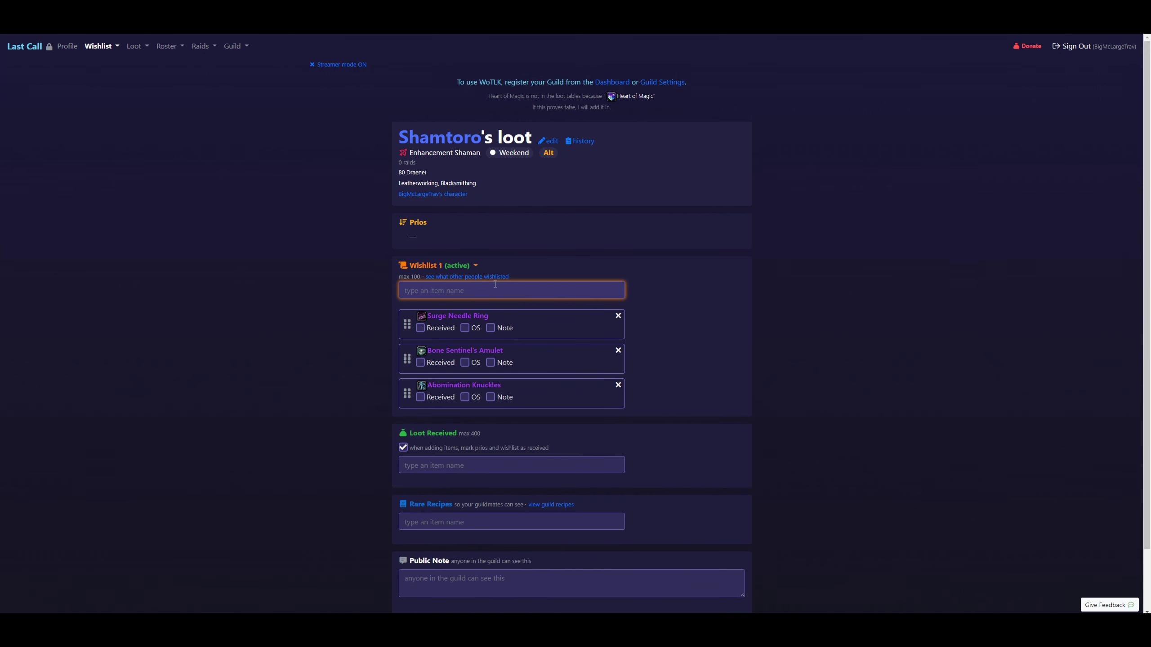
pyautogui.write('an')
pyautogui.click(469, 313)
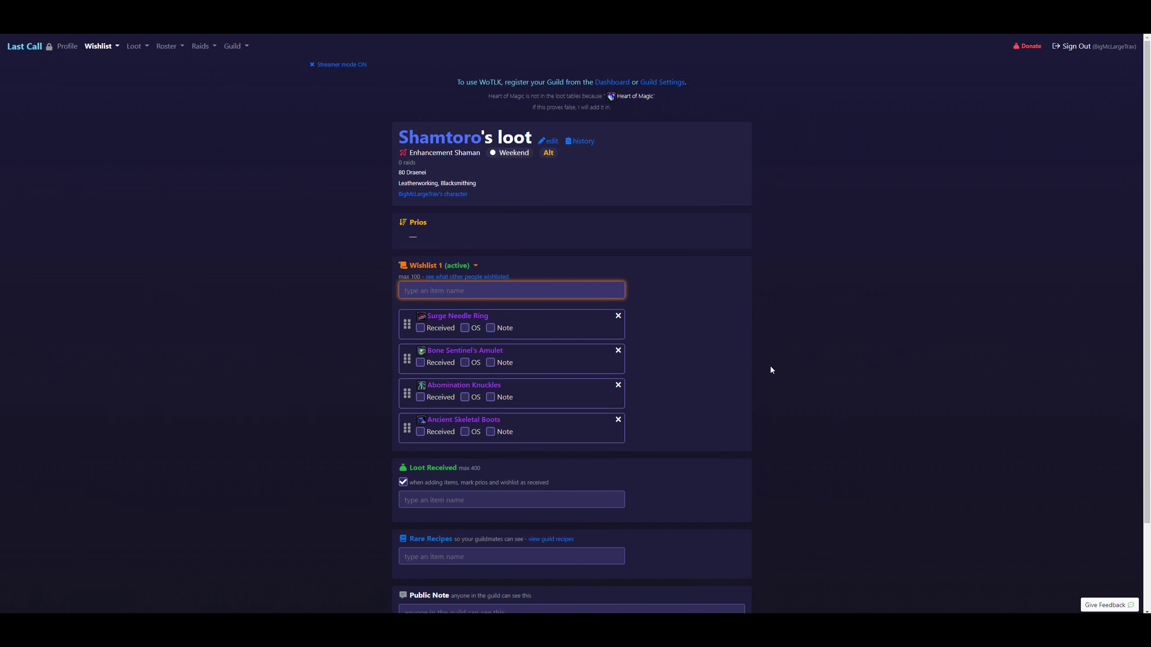
pyautogui.click(759, 350)
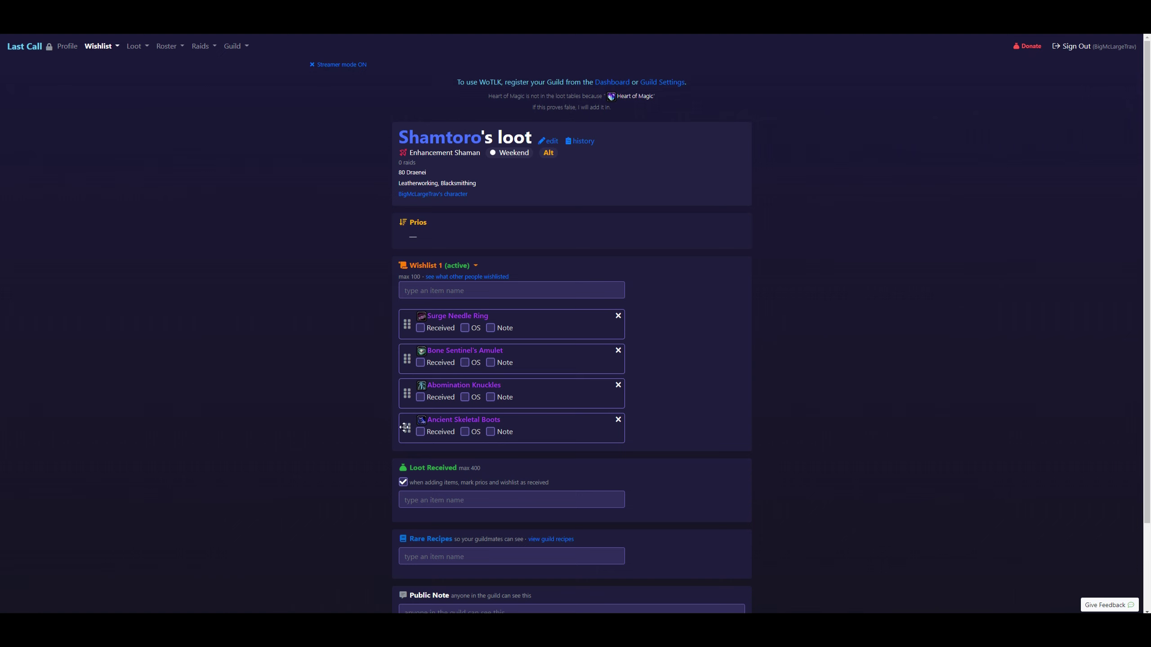
# - Try reordering Surge Needle Ring, then save the loot and check the four listed items
pyautogui.moveTo(405, 325)
pyautogui.mouseDown()
pyautogui.moveTo(408, 476)
pyautogui.moveTo(406, 324)
pyautogui.mouseUp()
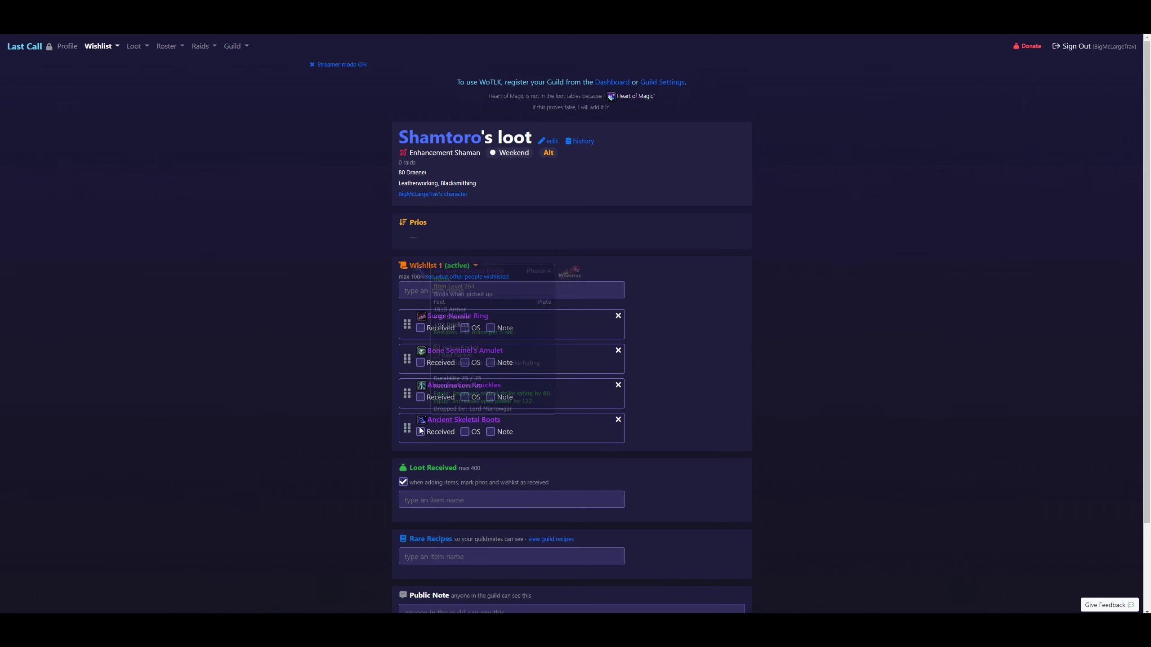
pyautogui.scroll(-3, 782, 410)
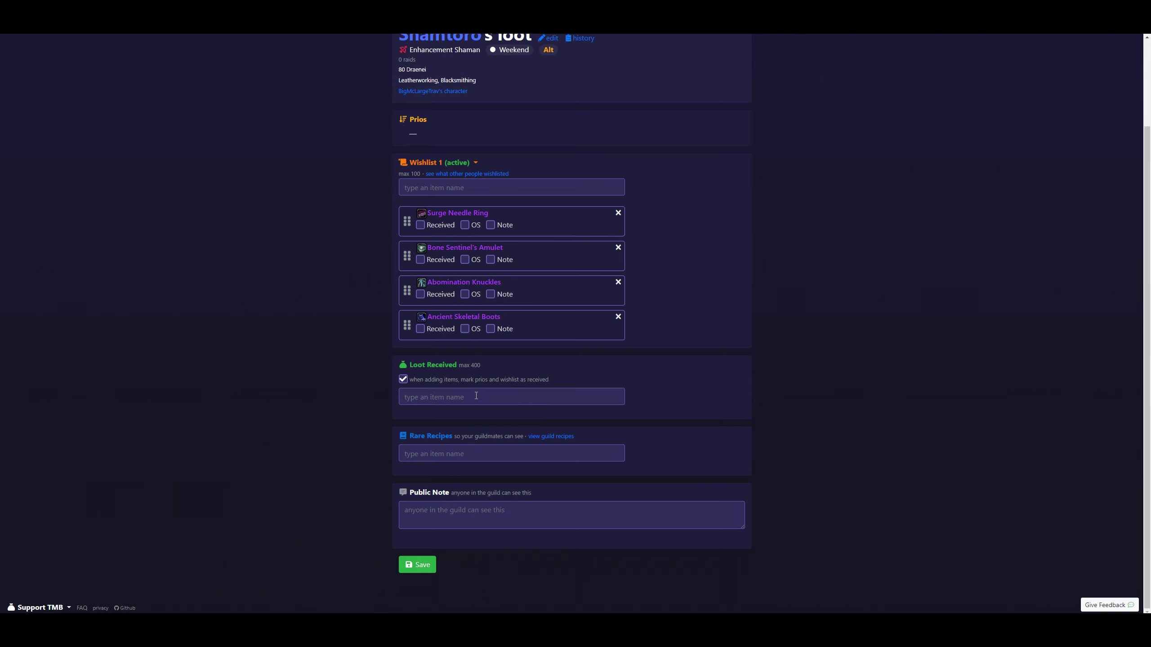
pyautogui.click(417, 565)
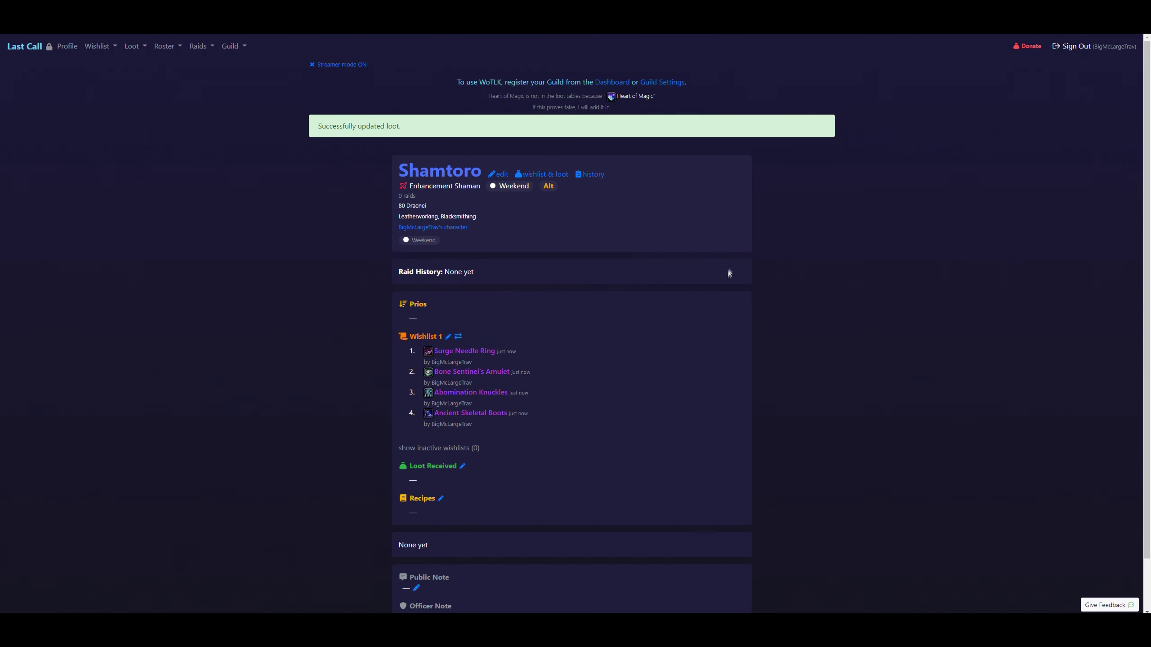
pyautogui.scroll(-2, 728, 280)
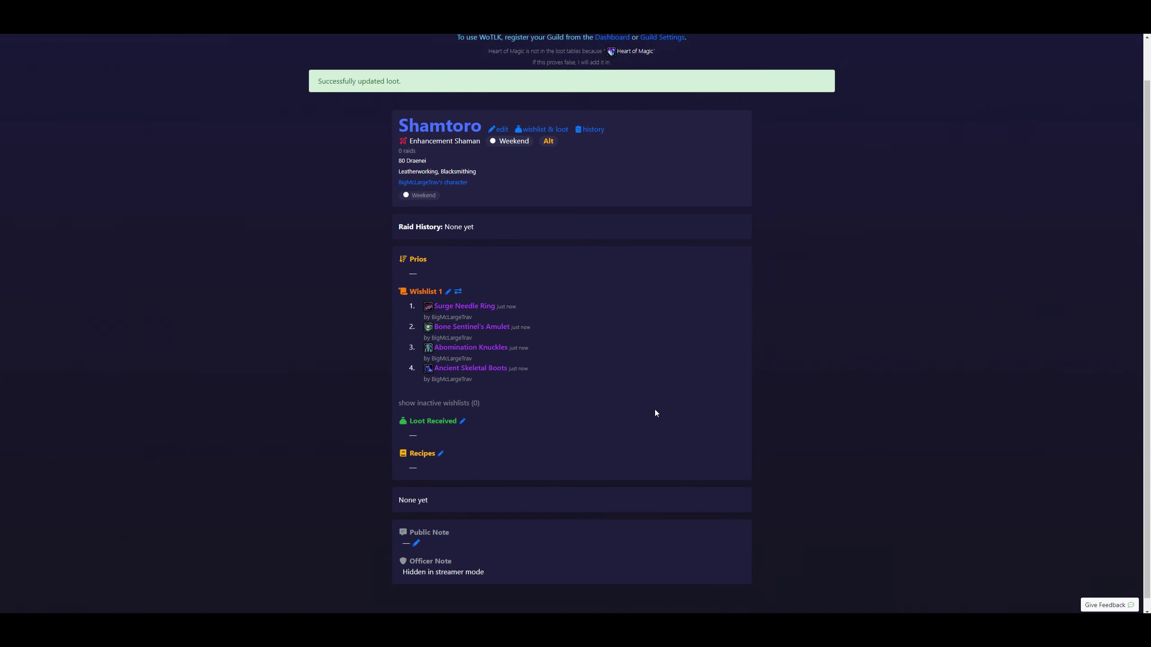
pyautogui.scroll(2, 655, 414)
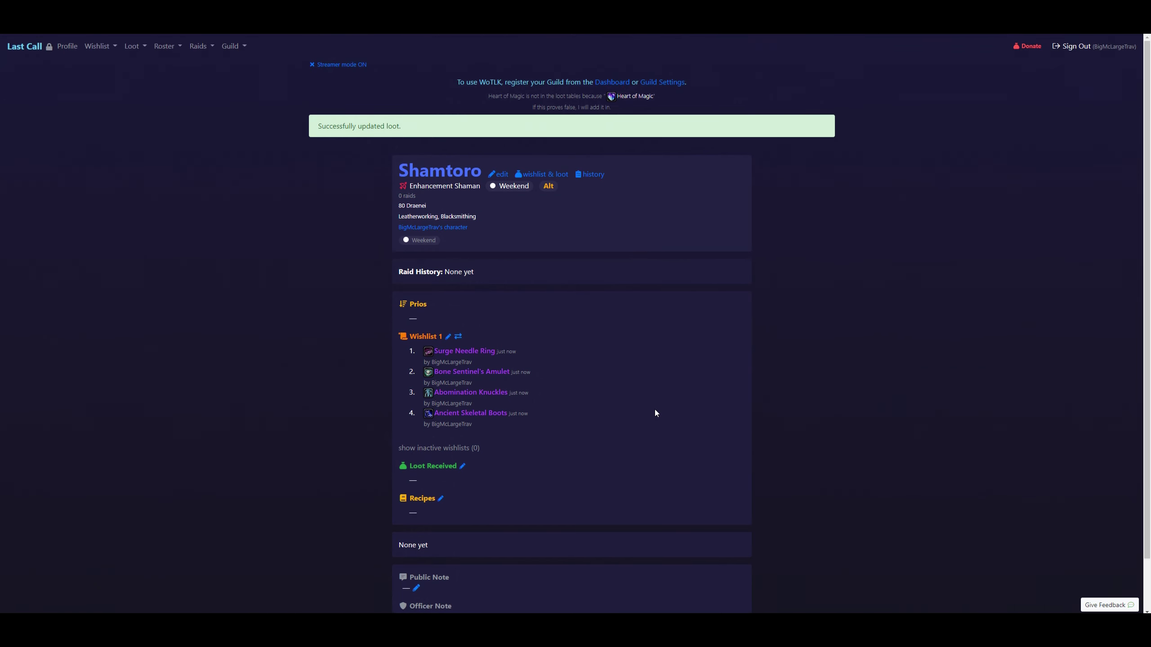